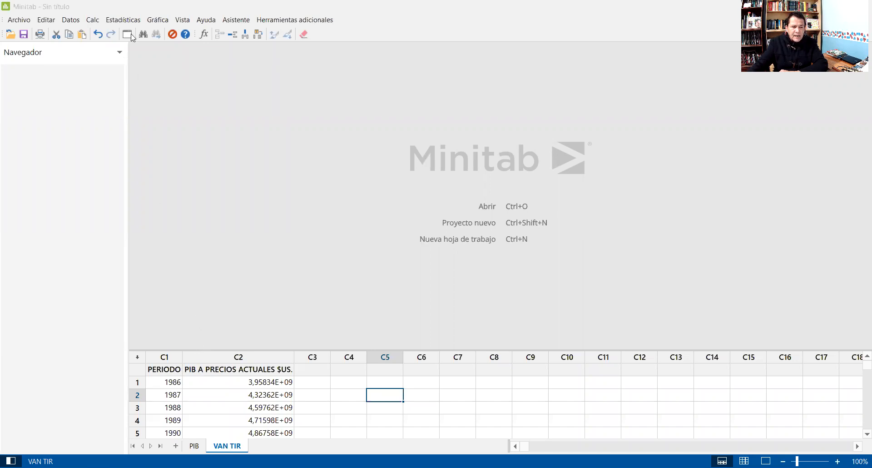
Start displaying basic descriptive statistics with PIB A PRECIOS ACTUALES $US. as the variable
{"action": "left_click", "coordinate": [123, 20]}
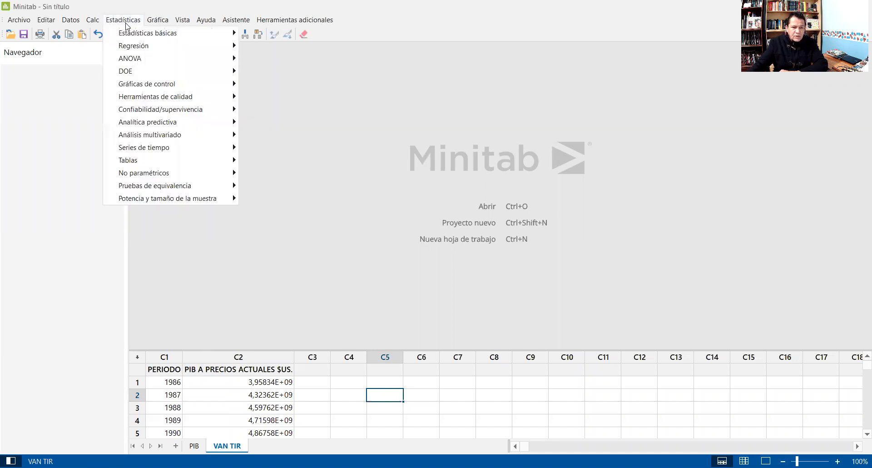
{"action": "mouse_move", "coordinate": [130, 37]}
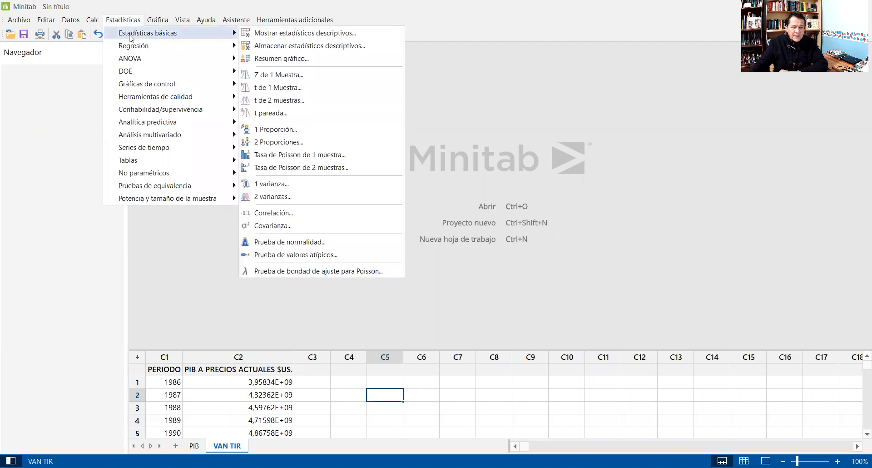
{"action": "left_click", "coordinate": [284, 33]}
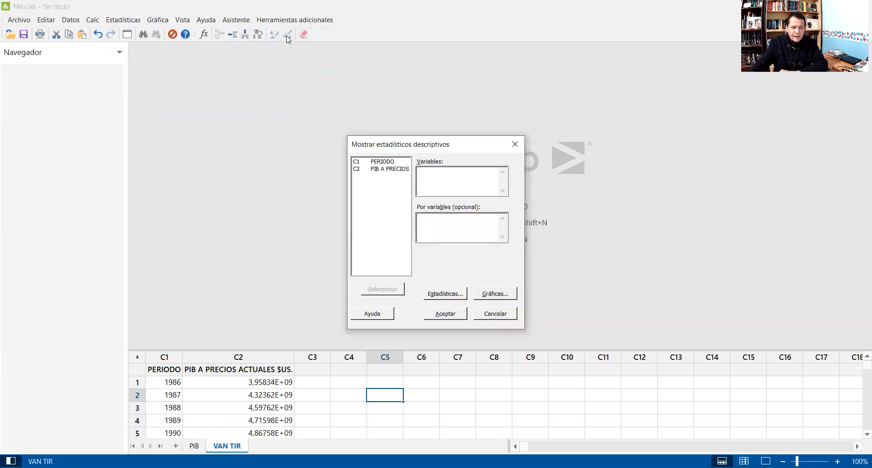
{"action": "left_click", "coordinate": [382, 170]}
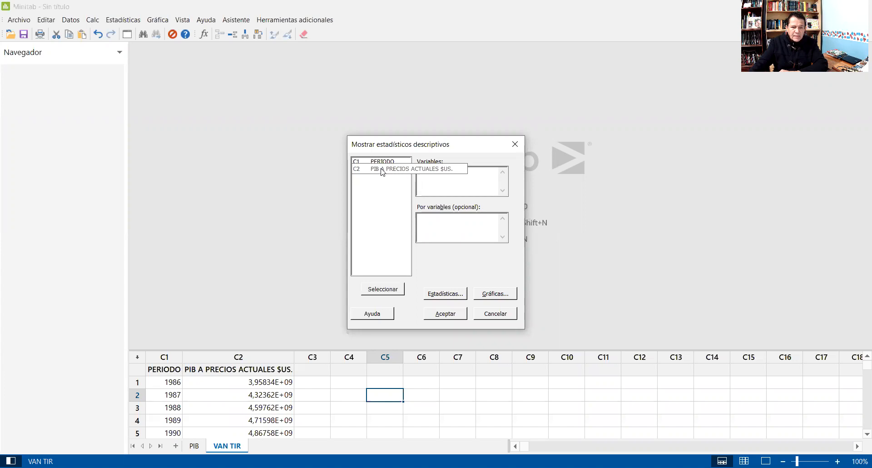
{"action": "left_click", "coordinate": [377, 291]}
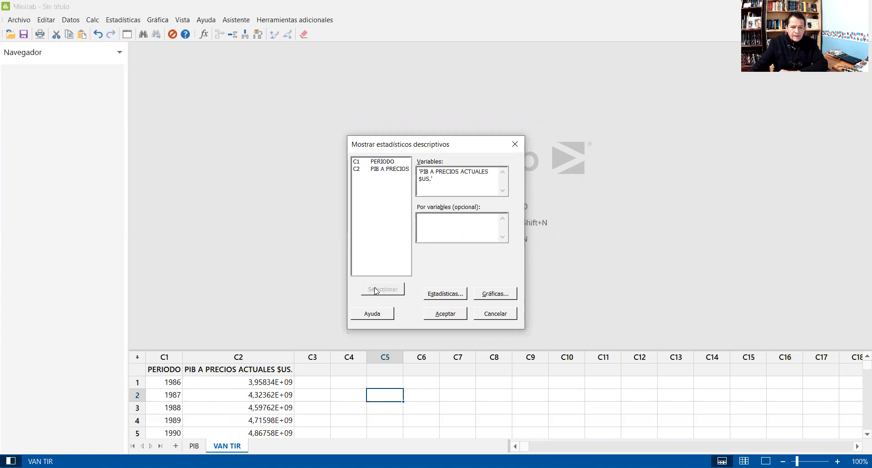
Include all available statistics (Todas) in the descriptive statistics output
{"action": "left_click", "coordinate": [446, 294]}
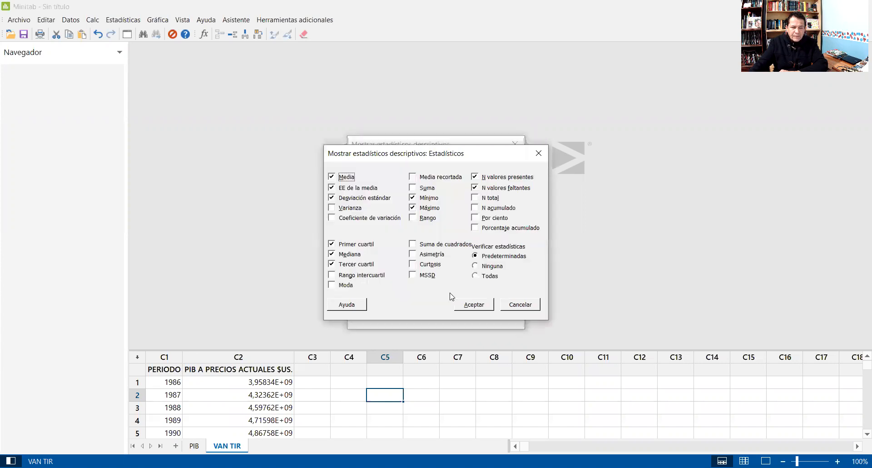
{"action": "left_click", "coordinate": [476, 276]}
{"action": "left_click", "coordinate": [474, 304]}
{"action": "left_click", "coordinate": [474, 305]}
Add a histogram of the data with normal curve, generate the descriptive statistics and review the output
{"action": "left_click", "coordinate": [494, 294]}
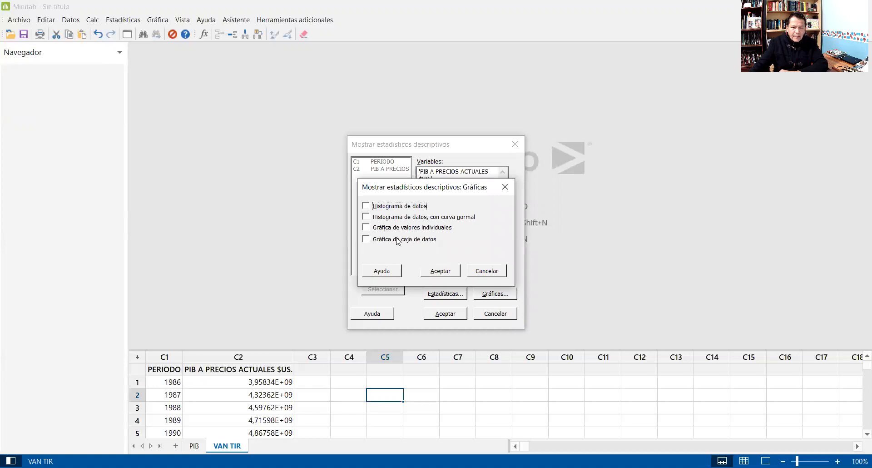
{"action": "left_click", "coordinate": [367, 218]}
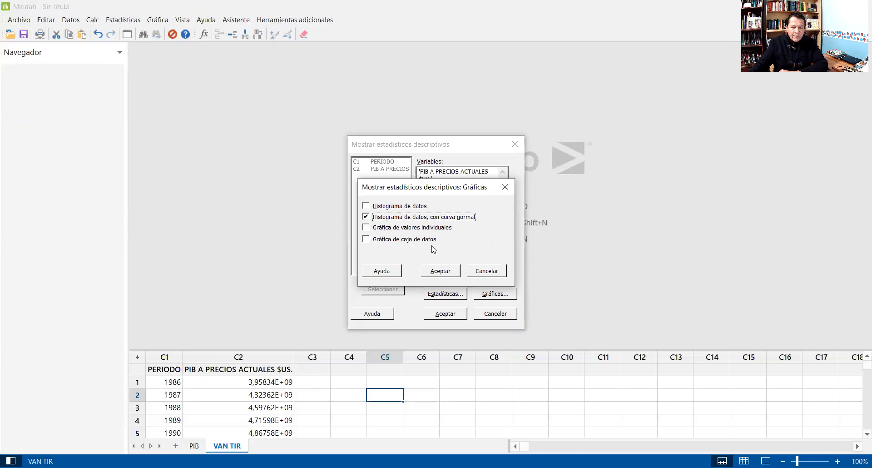
{"action": "left_click", "coordinate": [447, 273]}
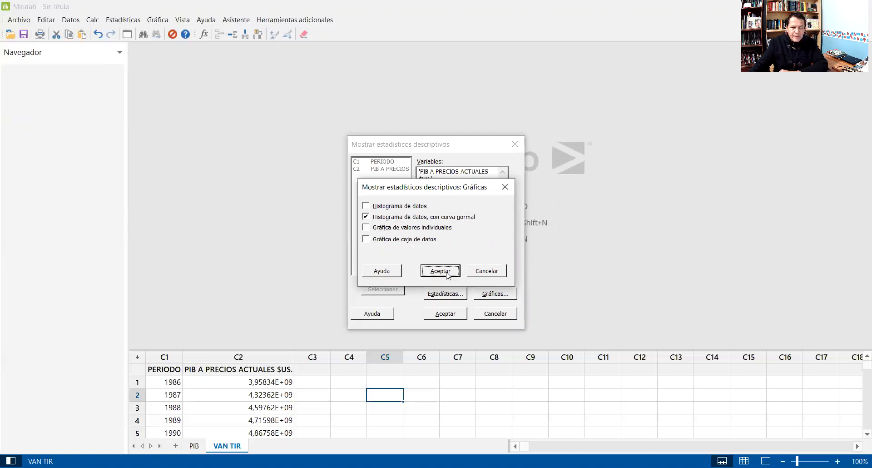
{"action": "left_click", "coordinate": [442, 316]}
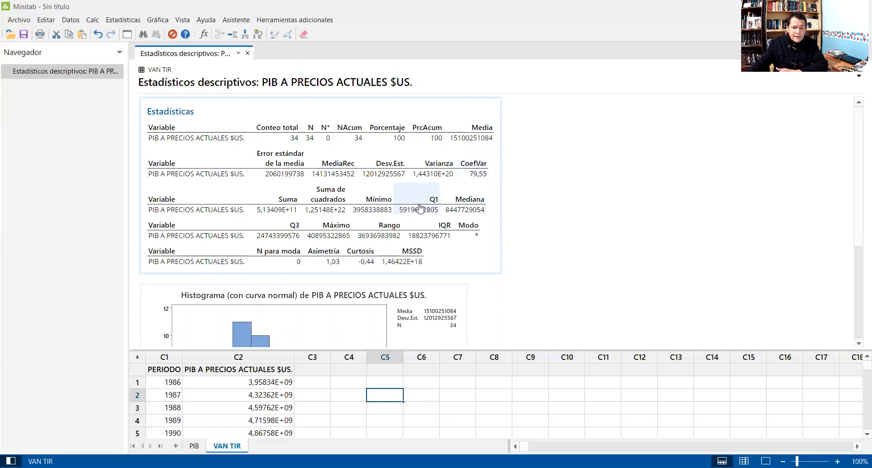
{"action": "scroll", "coordinate": [420, 208], "scroll_direction": "down", "scroll_amount": 4}
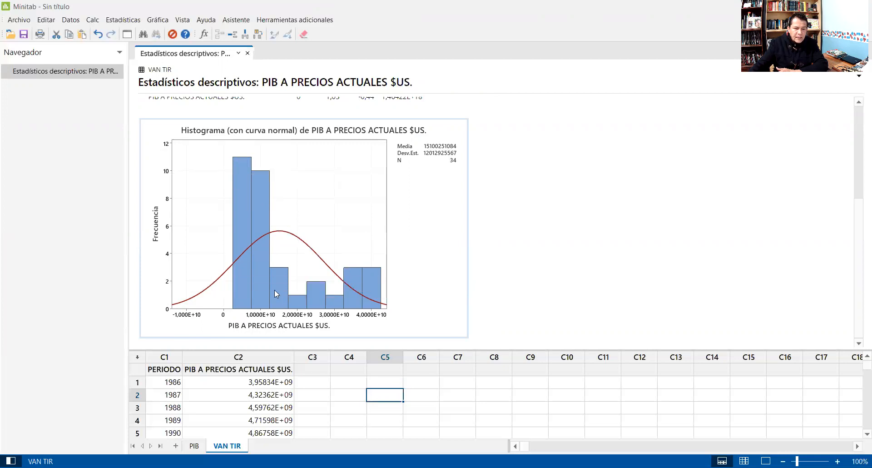
{"action": "mouse_move", "coordinate": [274, 311]}
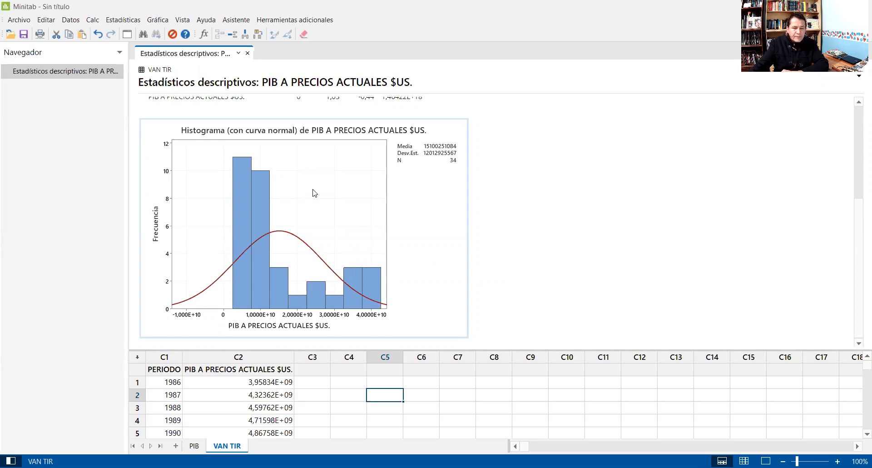
{"action": "scroll", "coordinate": [313, 193], "scroll_direction": "up", "scroll_amount": 5}
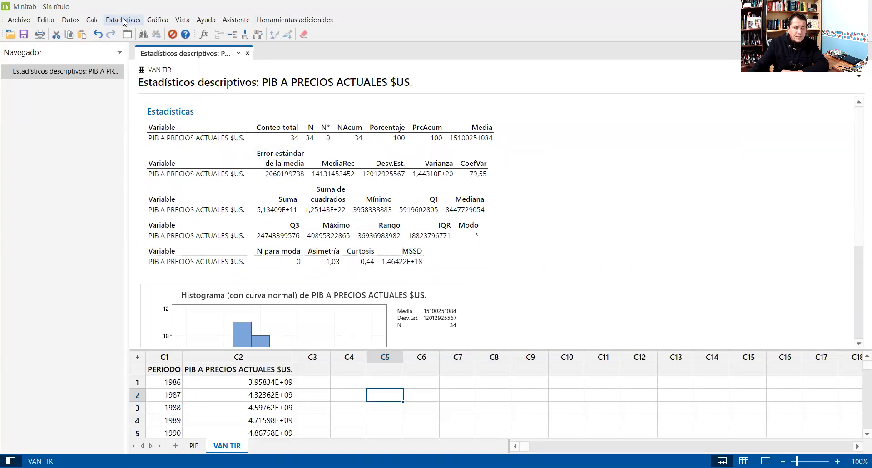
Set up an individual probability plot with PIB A PRECIOS ACTUALES $US. as the only graph variable, replacing AJUSTES2
{"action": "left_click", "coordinate": [155, 23]}
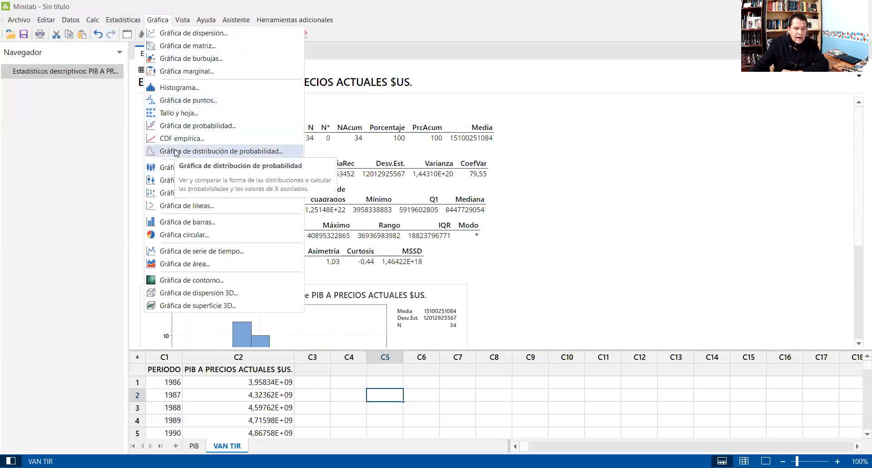
{"action": "left_click", "coordinate": [182, 127]}
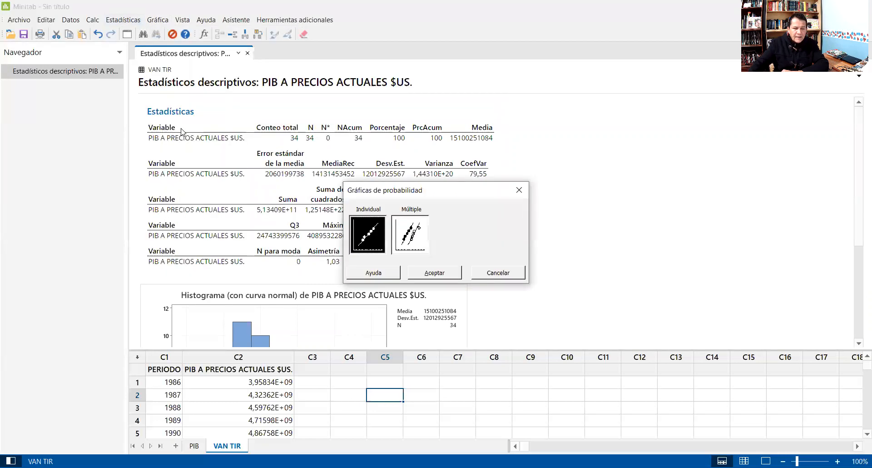
{"action": "left_click", "coordinate": [435, 275]}
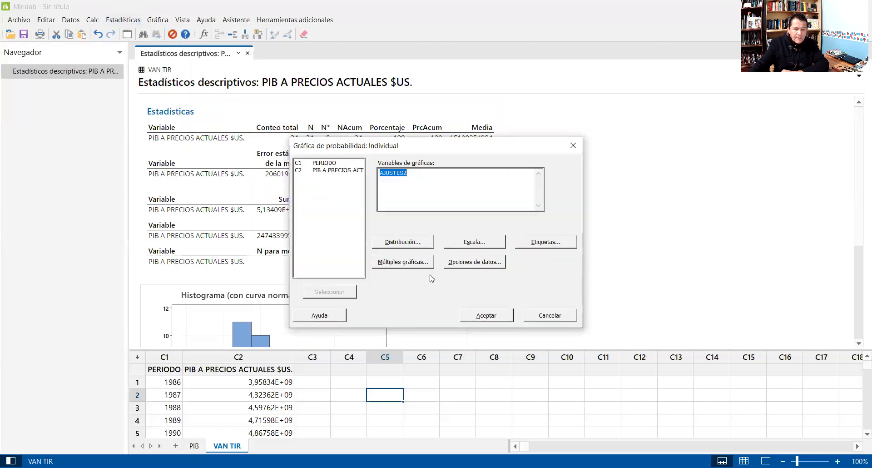
{"action": "key", "text": "BackSpace"}
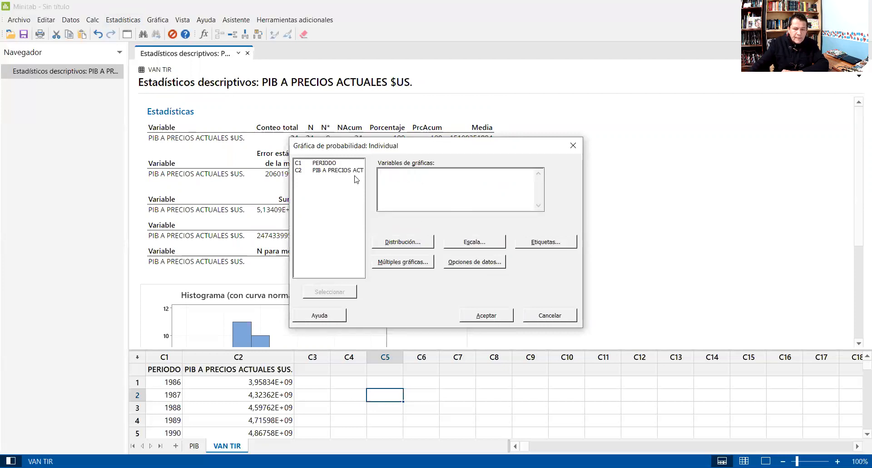
{"action": "left_click", "coordinate": [341, 175]}
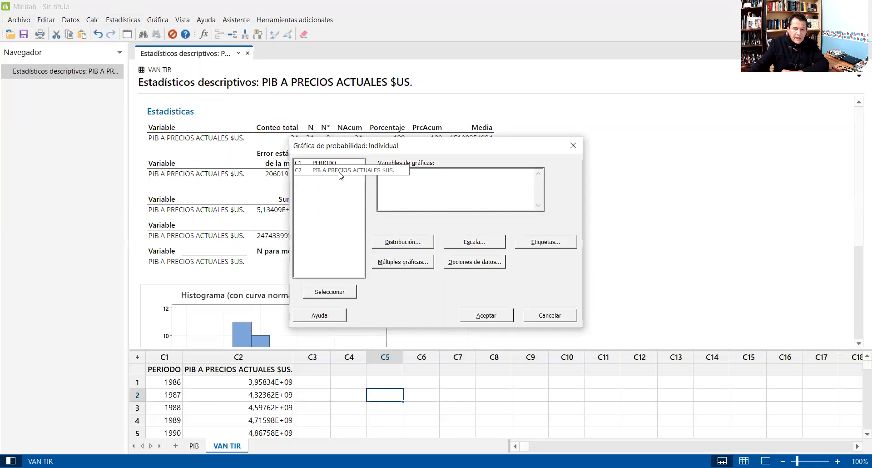
{"action": "left_click", "coordinate": [341, 170]}
{"action": "left_click", "coordinate": [329, 293]}
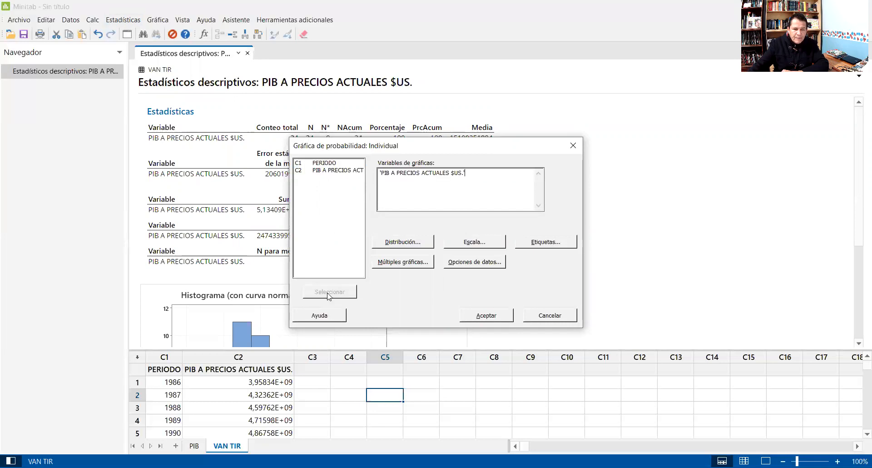
Keep the Normal distribution with blank historical parameters and generate the probability plot
{"action": "left_click", "coordinate": [403, 242]}
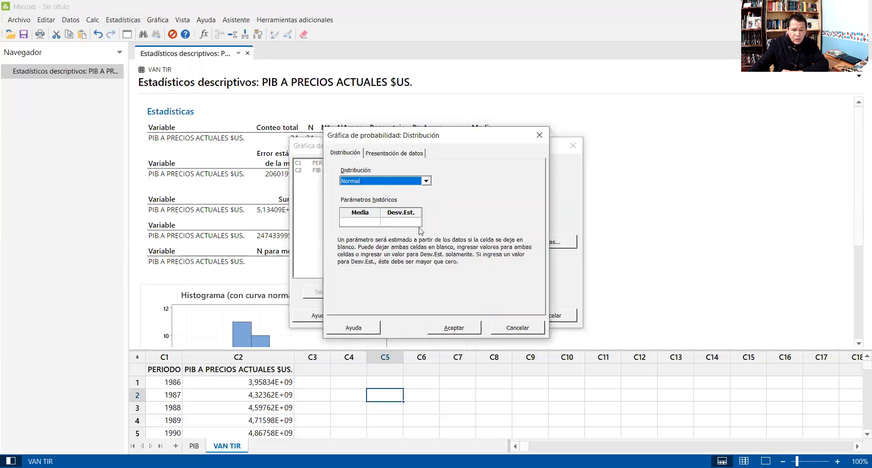
{"action": "left_click", "coordinate": [454, 328]}
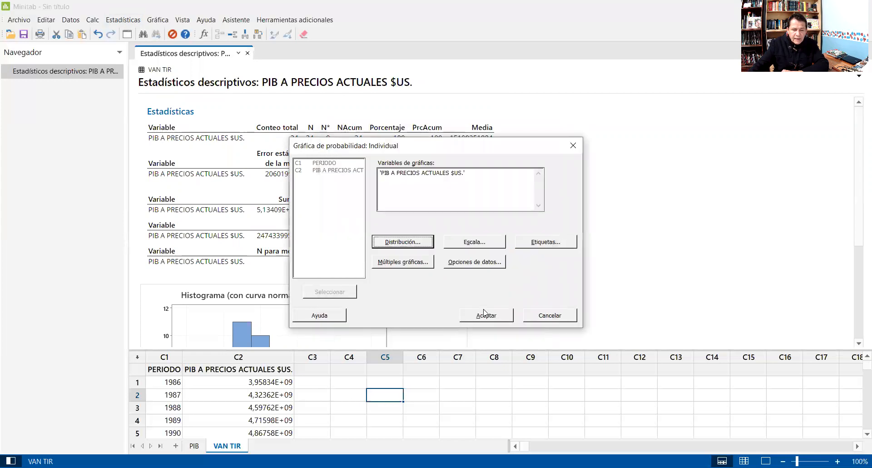
{"action": "left_click", "coordinate": [482, 315]}
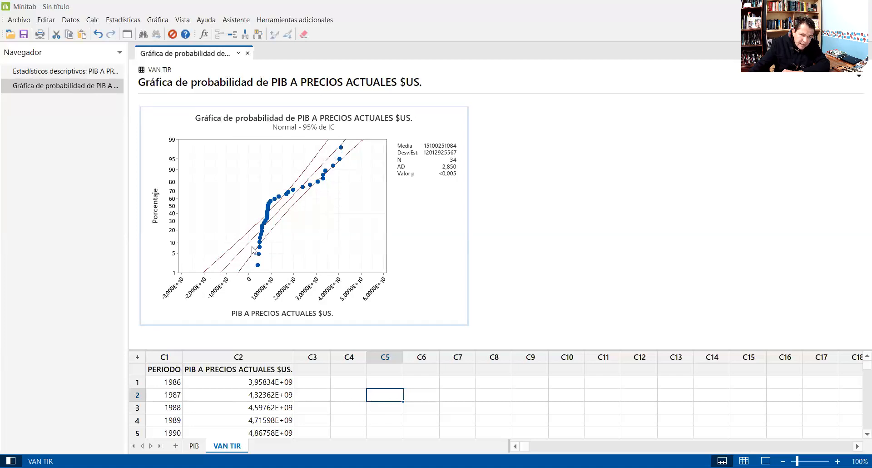
{"action": "mouse_move", "coordinate": [256, 242]}
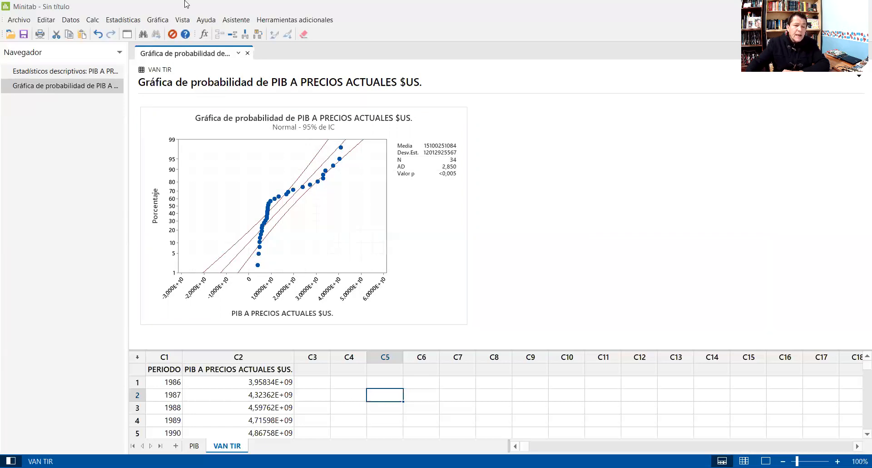
Set up a linear fitted line plot of PIB A PRECIOS ACTUALES $US. against PERIODO, without residual plots and with 95,0 confidence level
{"action": "left_click", "coordinate": [135, 20]}
{"action": "mouse_move", "coordinate": [144, 47]}
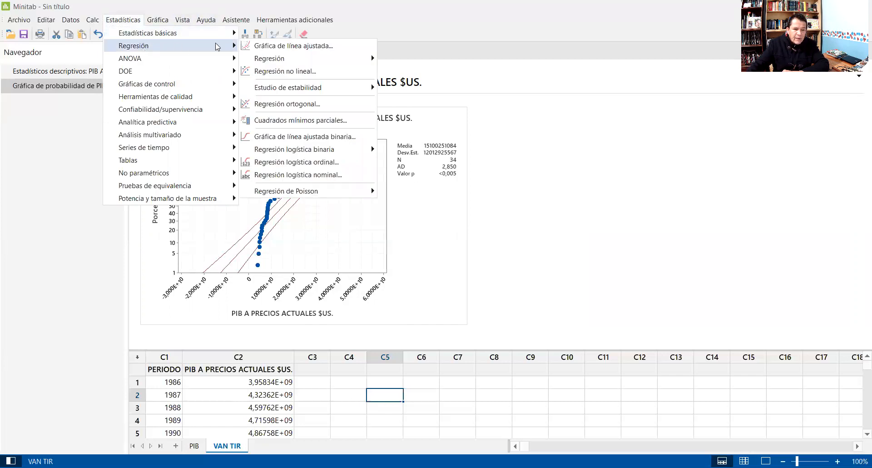
{"action": "left_click", "coordinate": [285, 47]}
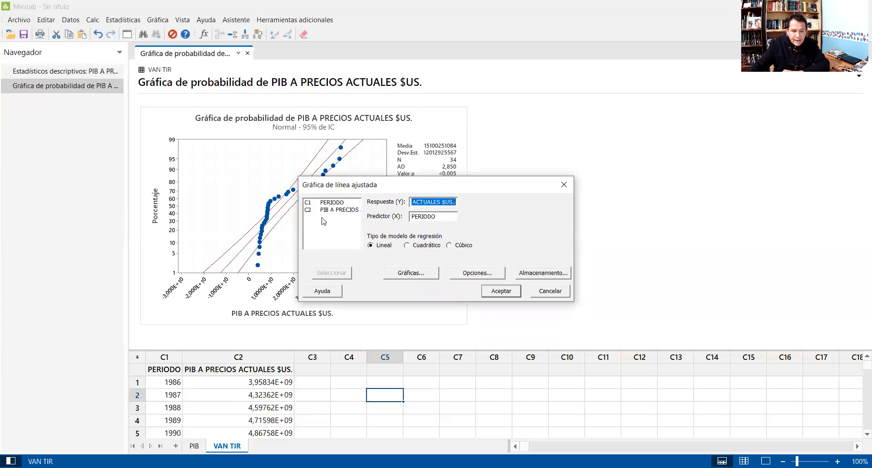
{"action": "left_click", "coordinate": [411, 275]}
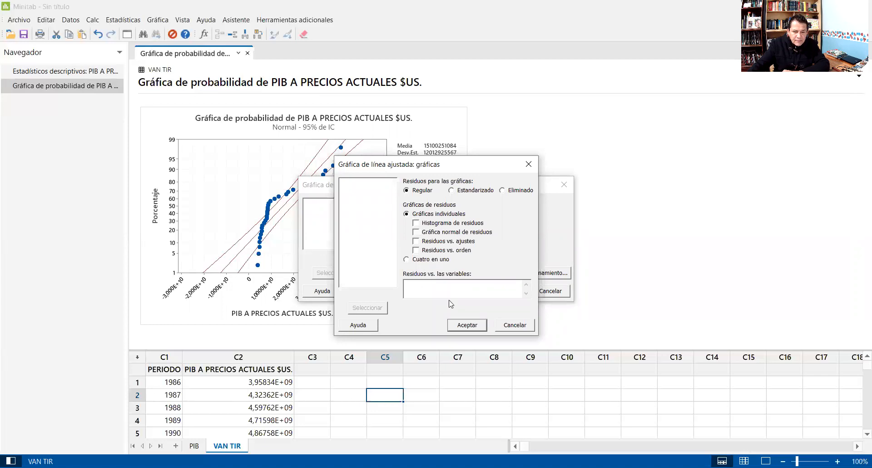
{"action": "left_click", "coordinate": [514, 326]}
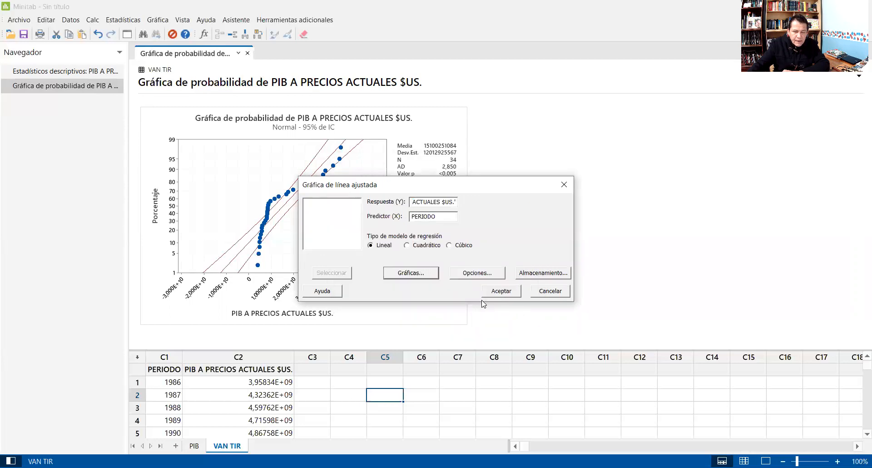
{"action": "left_click", "coordinate": [491, 275]}
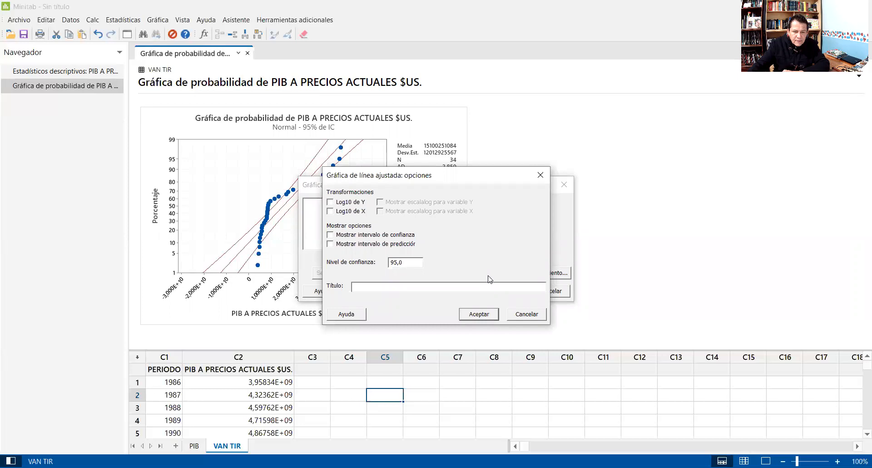
{"action": "left_click", "coordinate": [484, 317]}
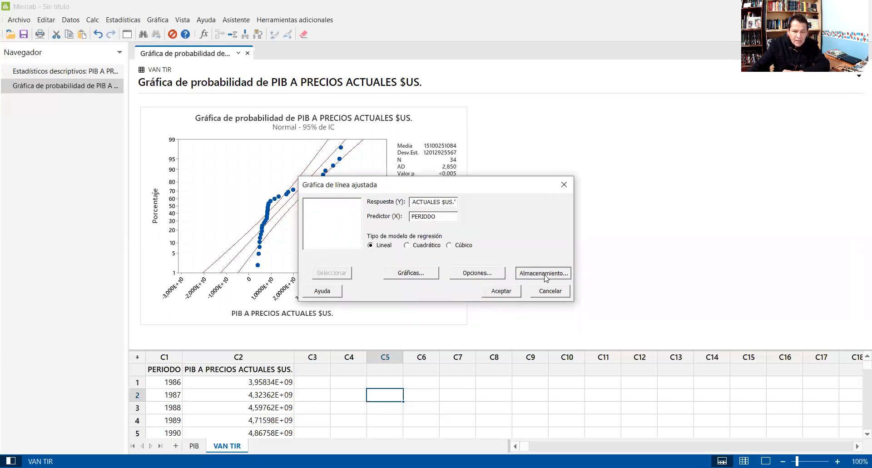
Store the residuals (Residuos) and fits (Ajustes) in the worksheet and run the fitted line regression
{"action": "left_click", "coordinate": [546, 275]}
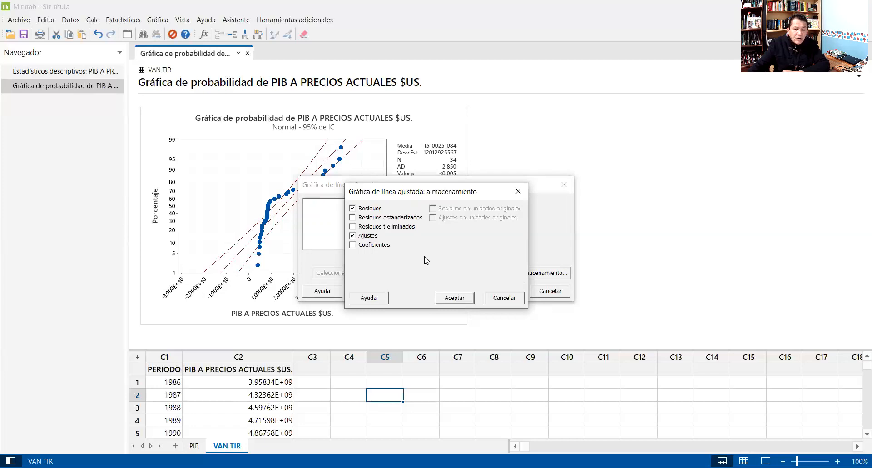
{"action": "left_click", "coordinate": [353, 208]}
{"action": "left_click", "coordinate": [456, 299]}
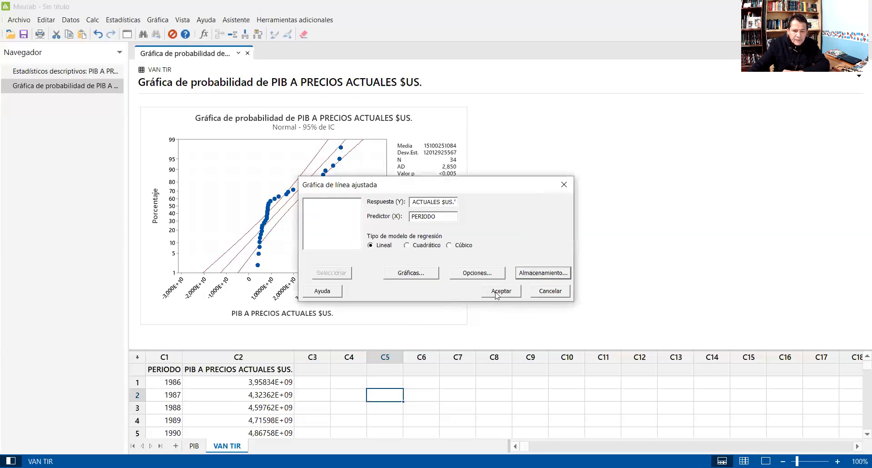
{"action": "left_click", "coordinate": [500, 291]}
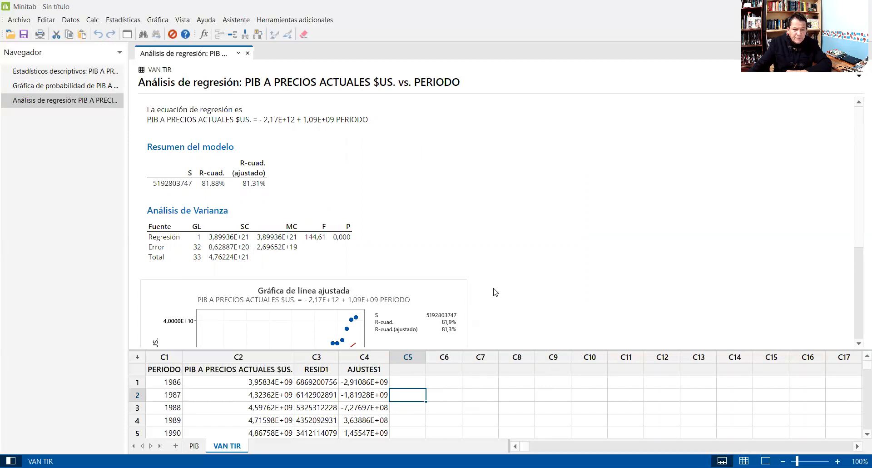
Examine the fitted line plot and the worksheet's data, residuals and fits down to the 2019 period
{"action": "scroll", "coordinate": [496, 292], "scroll_direction": "down", "scroll_amount": 4}
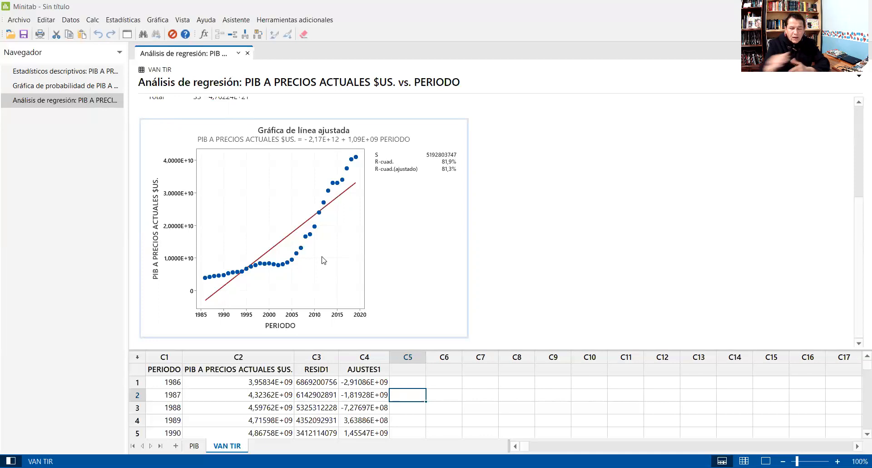
{"action": "scroll", "coordinate": [189, 369], "scroll_direction": "down", "scroll_amount": 1}
{"action": "scroll", "coordinate": [191, 371], "scroll_direction": "down", "scroll_amount": 3}
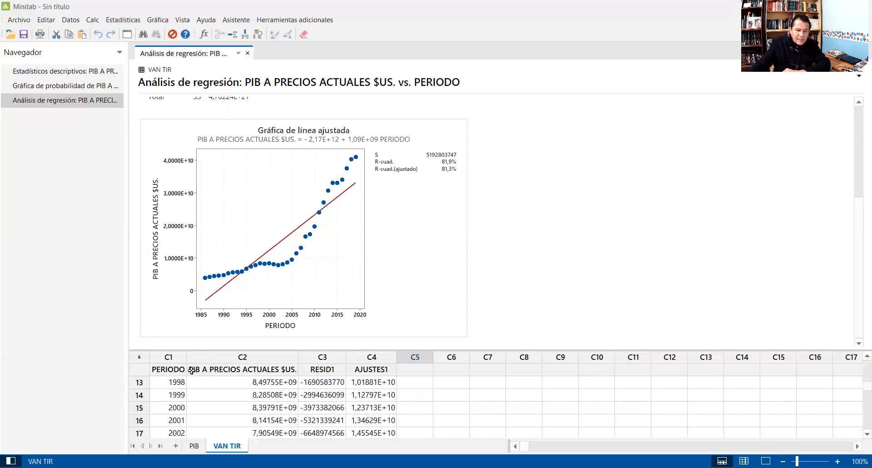
{"action": "scroll", "coordinate": [204, 384], "scroll_direction": "down", "scroll_amount": 3}
{"action": "scroll", "coordinate": [209, 390], "scroll_direction": "down", "scroll_amount": 4}
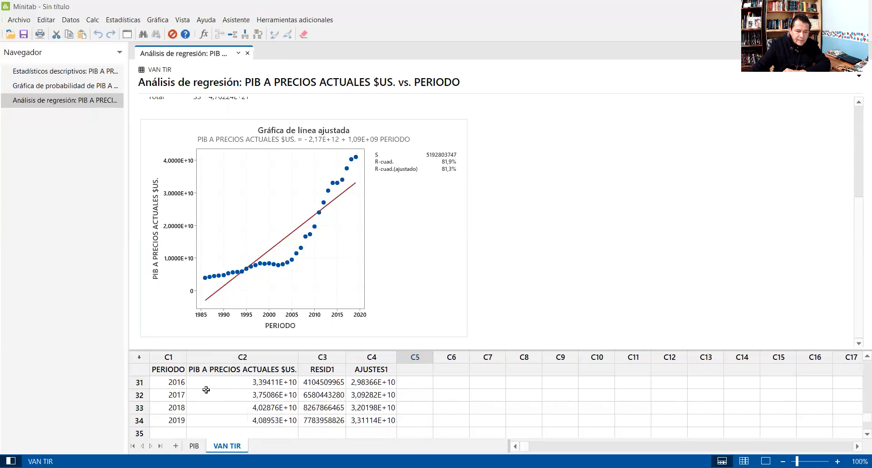
Examine the regression equation, model summary, analysis of variance and fitted line plot alongside the worksheet's last periods
{"action": "left_click", "coordinate": [285, 383]}
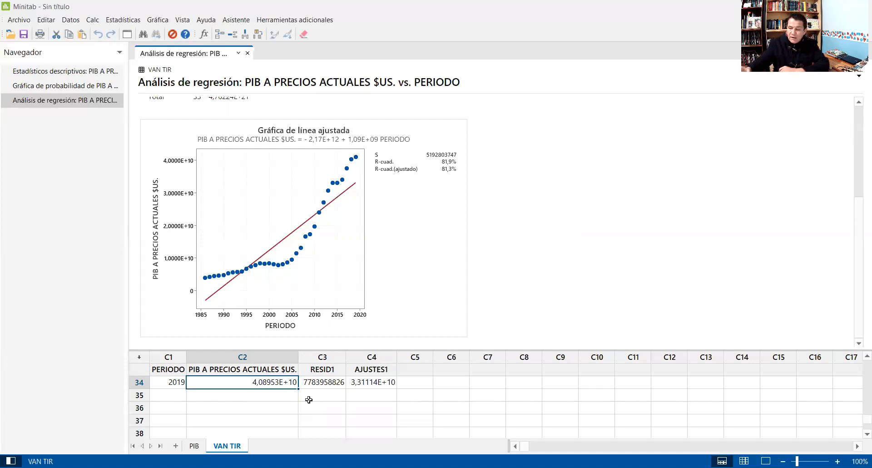
{"action": "scroll", "coordinate": [318, 388], "scroll_direction": "up", "scroll_amount": 3}
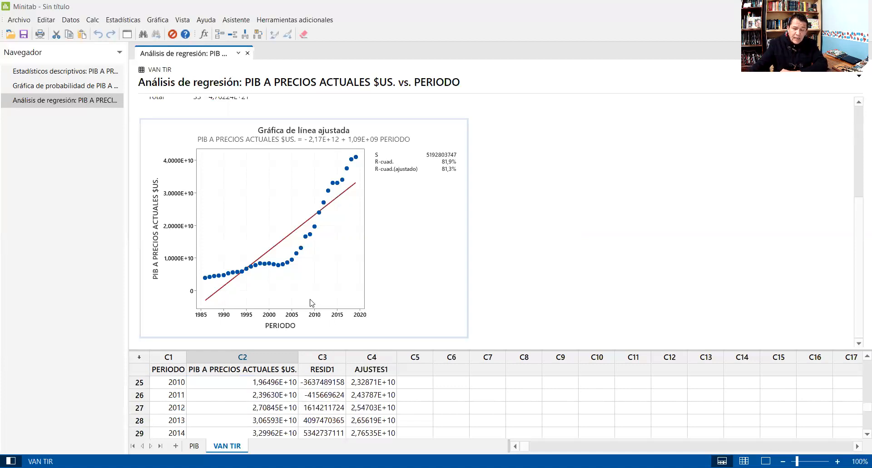
{"action": "scroll", "coordinate": [310, 302], "scroll_direction": "up", "scroll_amount": 5}
{"action": "scroll", "coordinate": [302, 263], "scroll_direction": "down", "scroll_amount": 5}
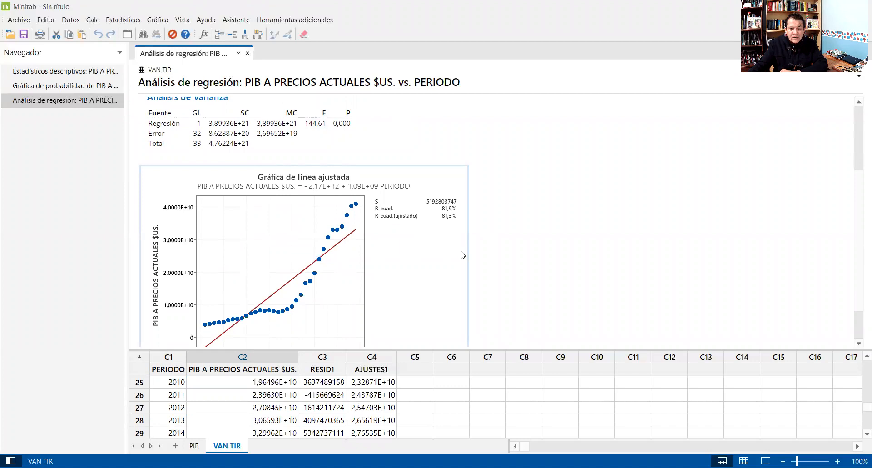
{"action": "scroll", "coordinate": [503, 259], "scroll_direction": "up", "scroll_amount": 5}
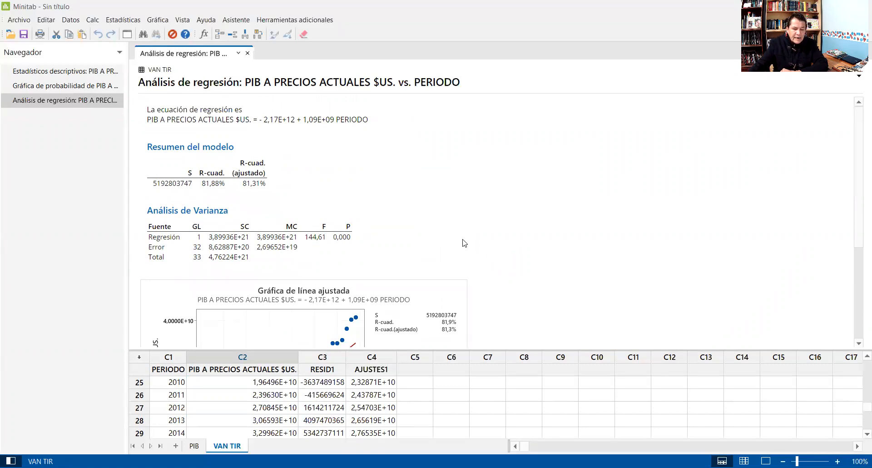
{"action": "scroll", "coordinate": [464, 243], "scroll_direction": "down", "scroll_amount": 2}
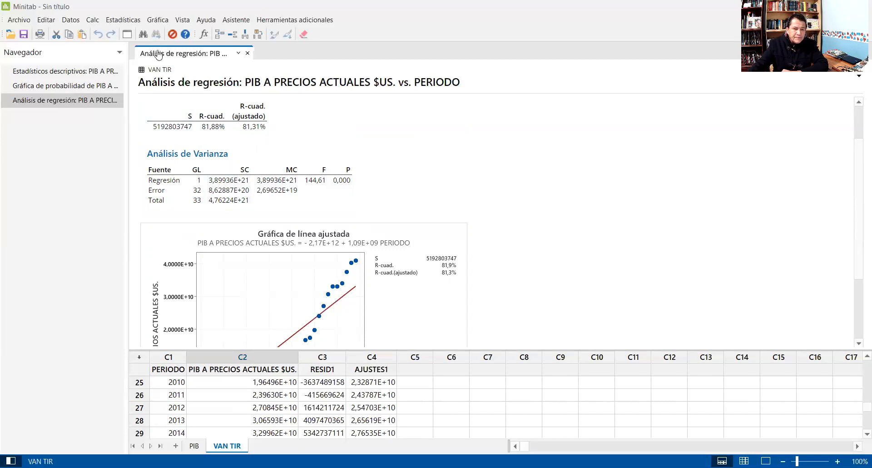
Generate an individual probability plot of RESID1, keeping the Normal distribution with blank historical parameters
{"action": "left_click", "coordinate": [158, 21]}
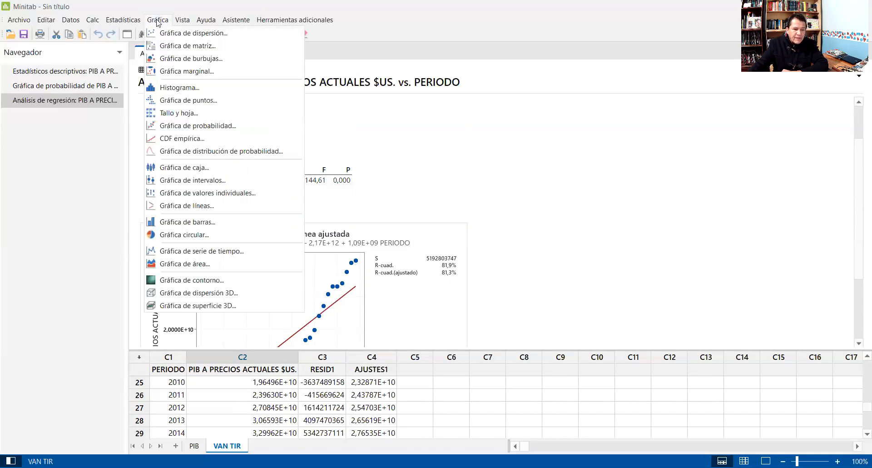
{"action": "left_click", "coordinate": [197, 129]}
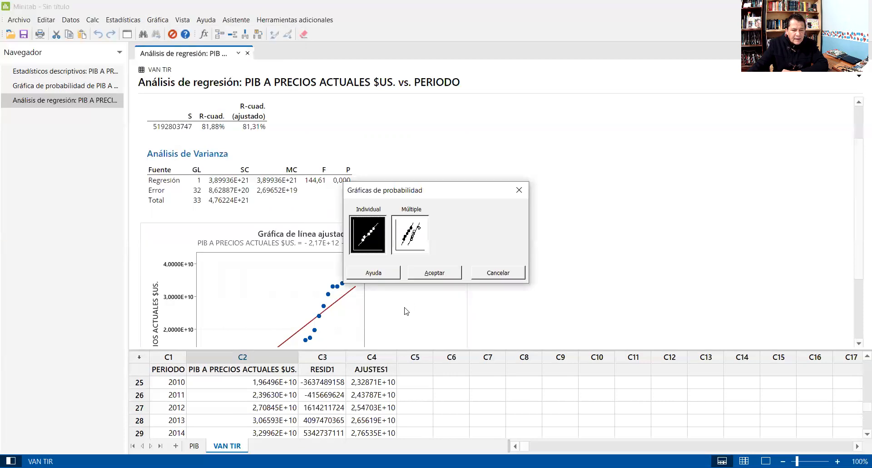
{"action": "left_click", "coordinate": [435, 273]}
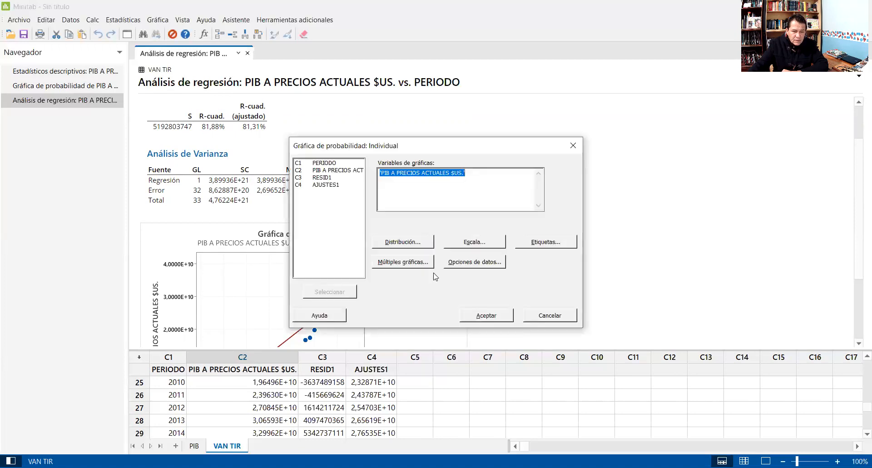
{"action": "key", "text": "BackSpace"}
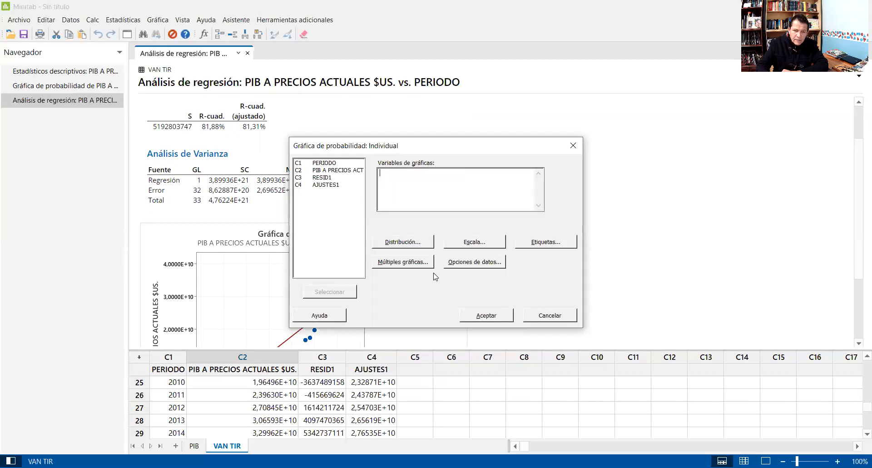
{"action": "left_click", "coordinate": [326, 178]}
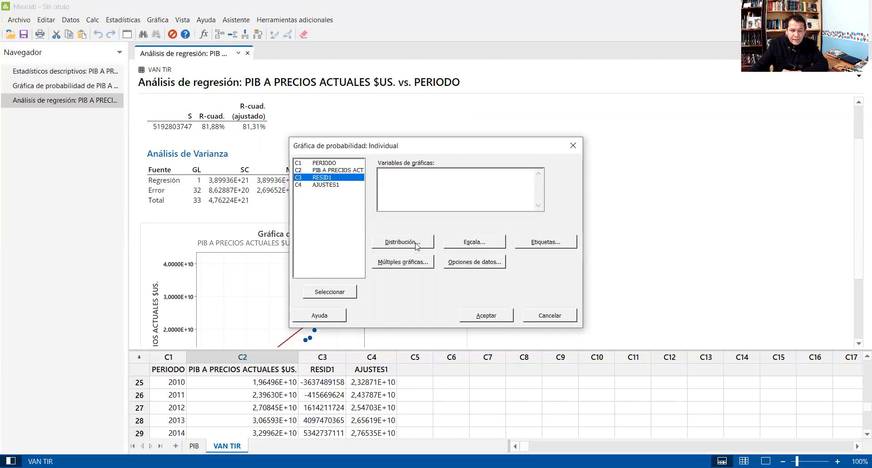
{"action": "left_click", "coordinate": [337, 293]}
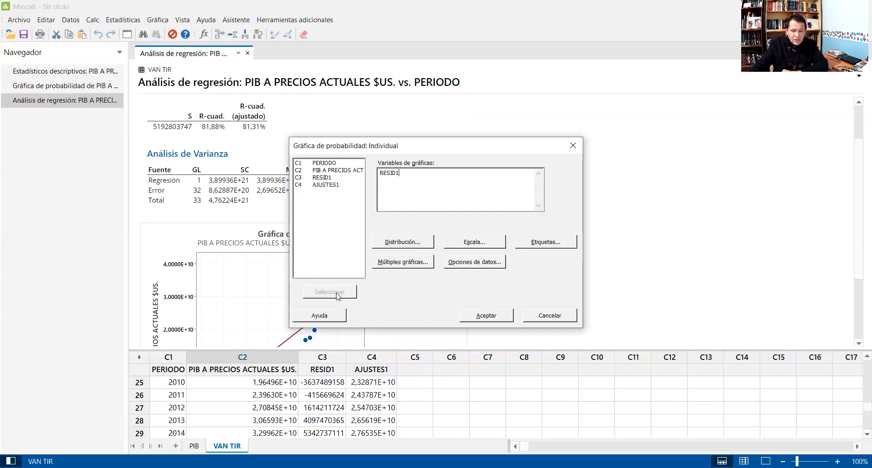
{"action": "left_click", "coordinate": [400, 243]}
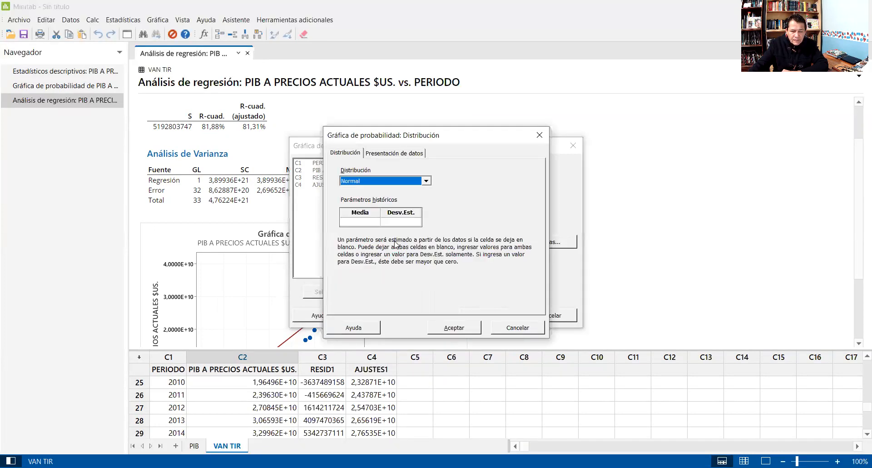
{"action": "left_click", "coordinate": [458, 331]}
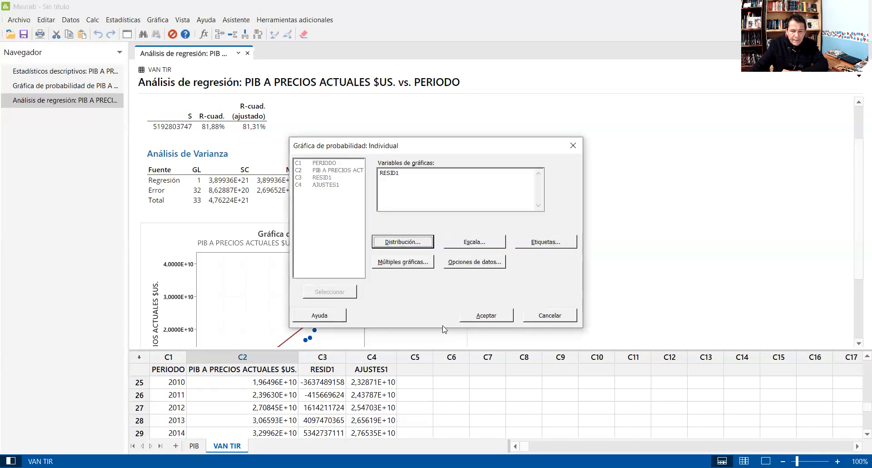
{"action": "left_click", "coordinate": [476, 321]}
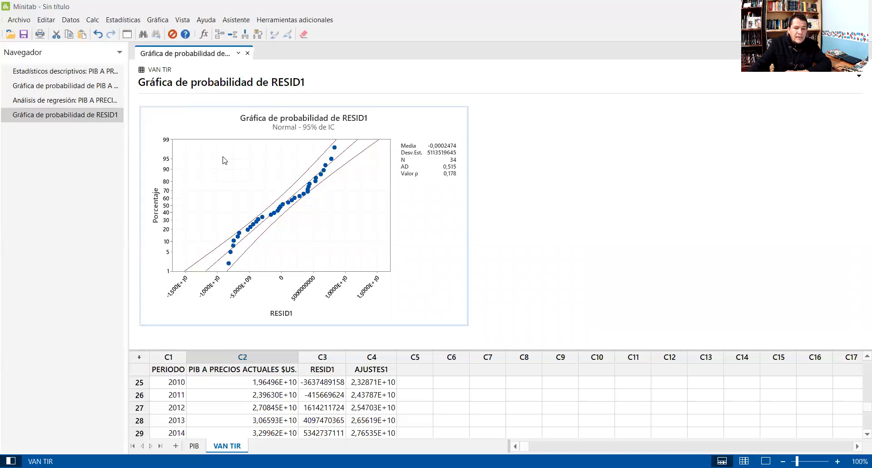
Generate an individual Normal probability plot of AJUSTES1 in place of RESID1
{"action": "left_click", "coordinate": [166, 20]}
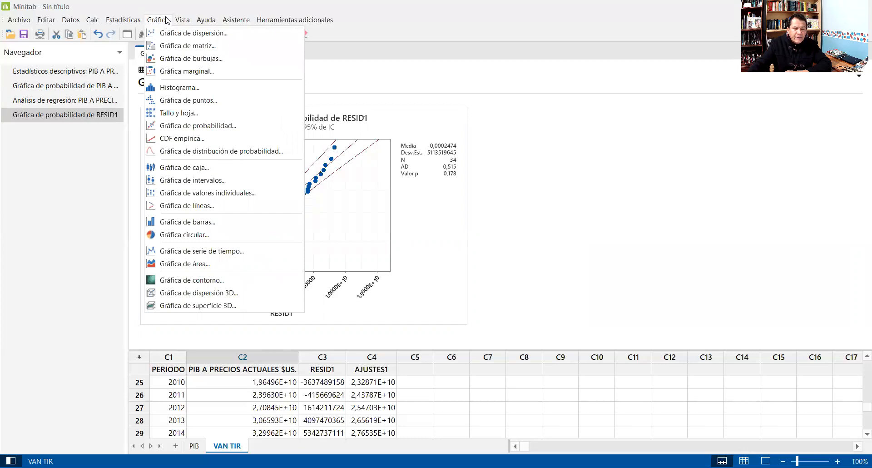
{"action": "left_click", "coordinate": [202, 127]}
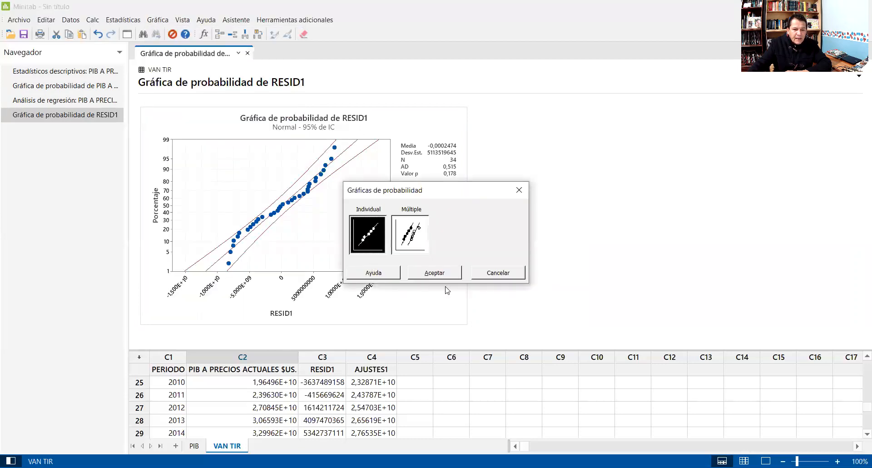
{"action": "left_click", "coordinate": [437, 273]}
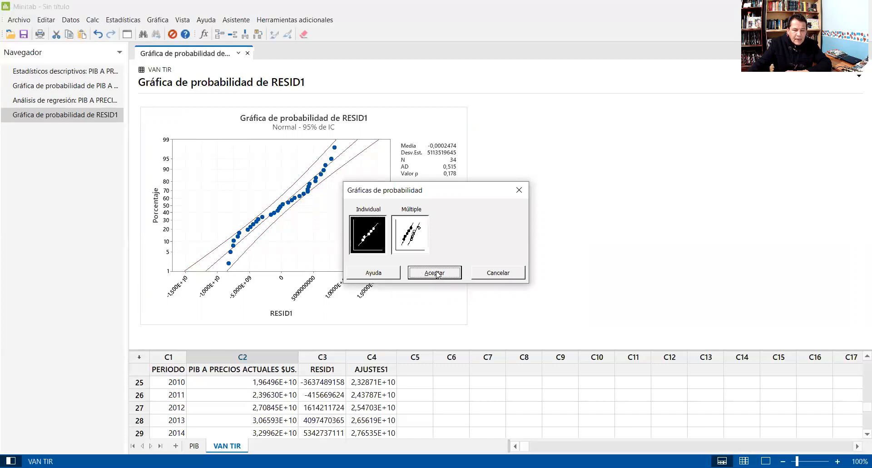
{"action": "key", "text": "Delete"}
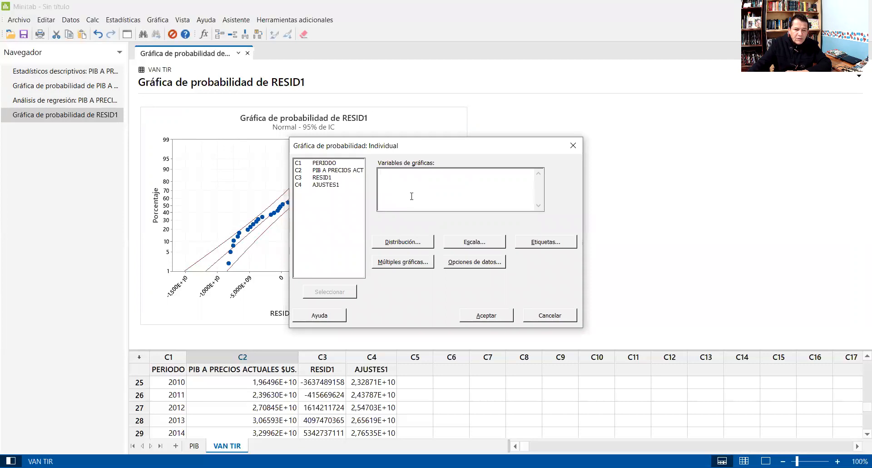
{"action": "left_click", "coordinate": [332, 186]}
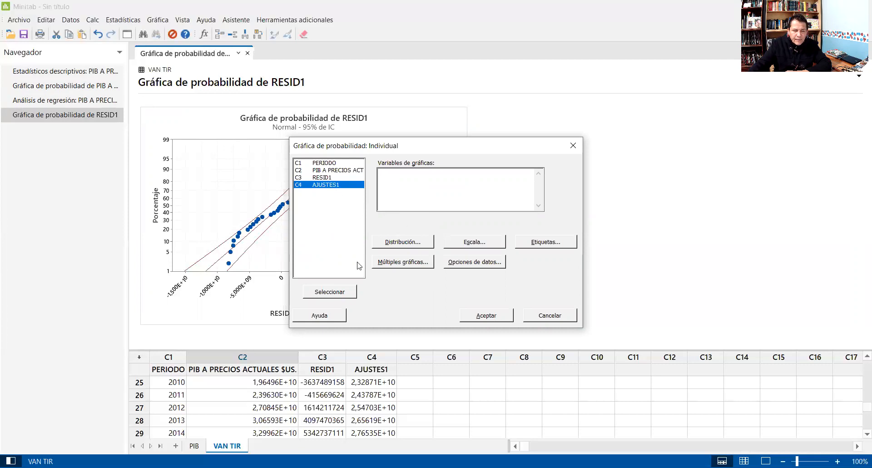
{"action": "left_click", "coordinate": [333, 294]}
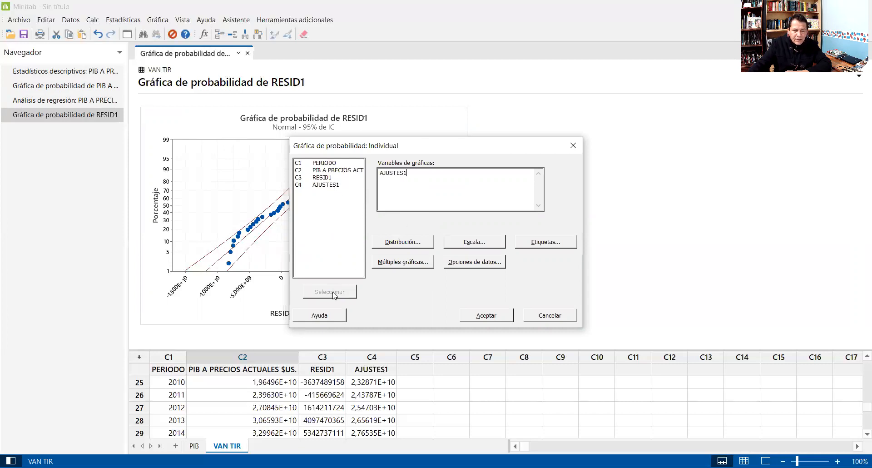
{"action": "left_click", "coordinate": [482, 319]}
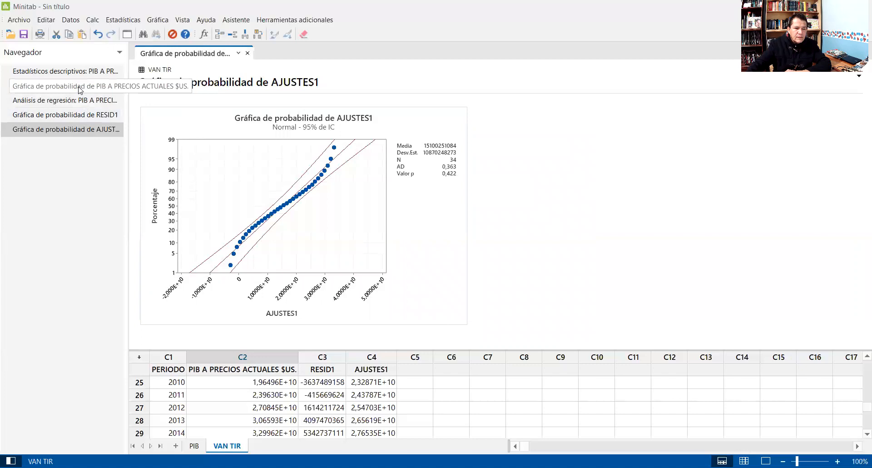
Return to the regression analysis of PIB A PRECIOS ACTUALES $US. vs. PERIODO and inspect its fitted line plot
{"action": "left_click", "coordinate": [78, 101]}
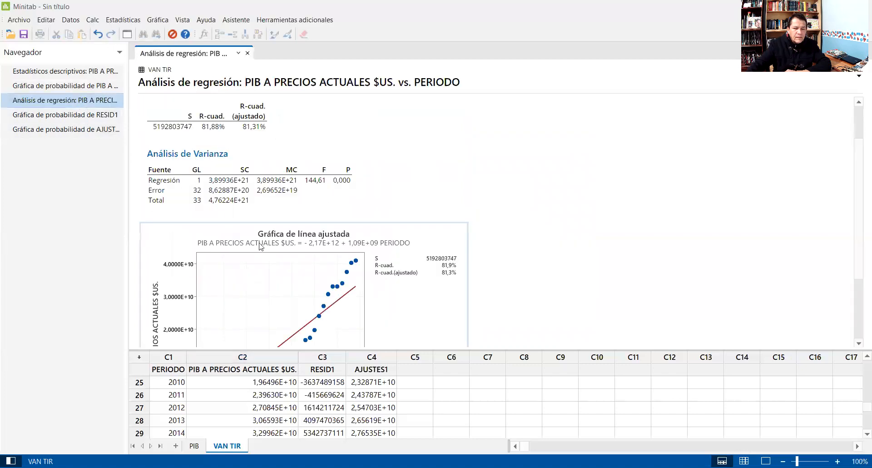
{"action": "scroll", "coordinate": [344, 283], "scroll_direction": "down", "scroll_amount": 3}
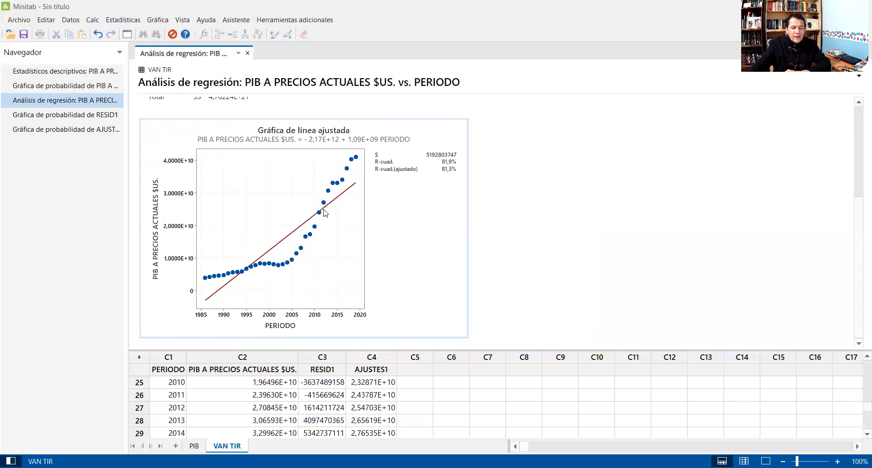
{"action": "mouse_move", "coordinate": [325, 205]}
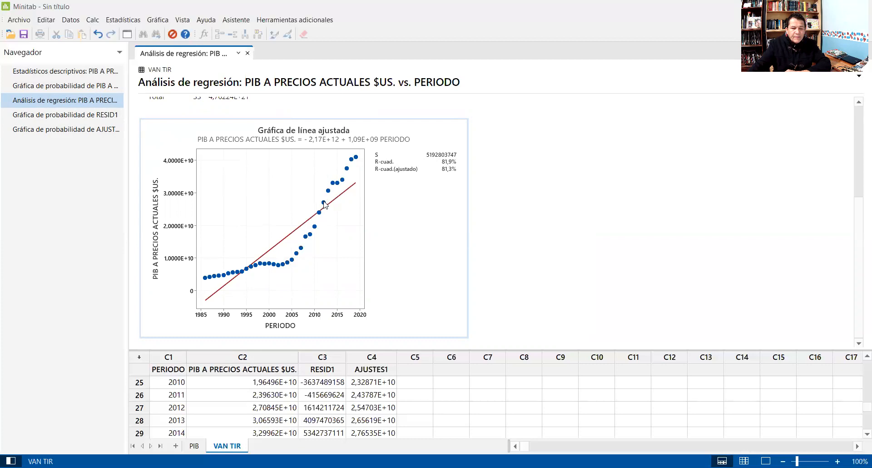